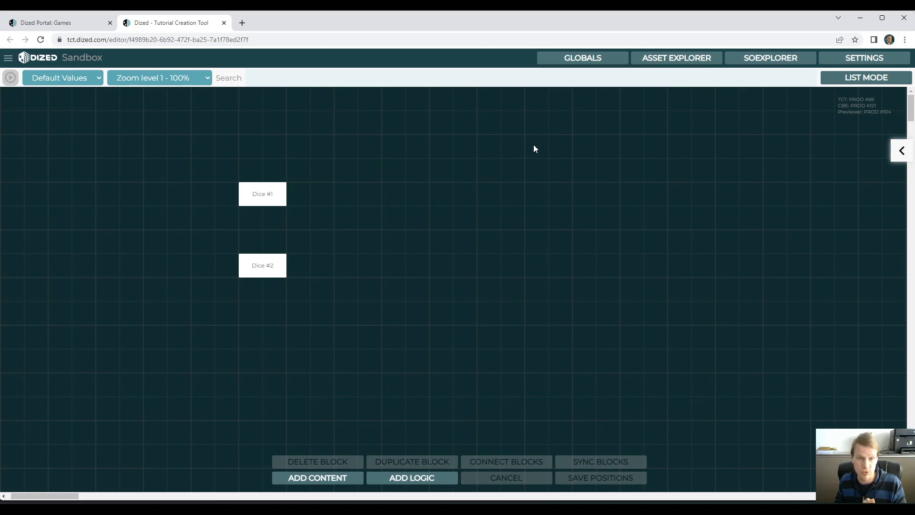
Open the Dice #2 block and scrub its timeline to review the die's roll animation, then close the block.
{"action": "left_click", "coordinate": [259, 274]}
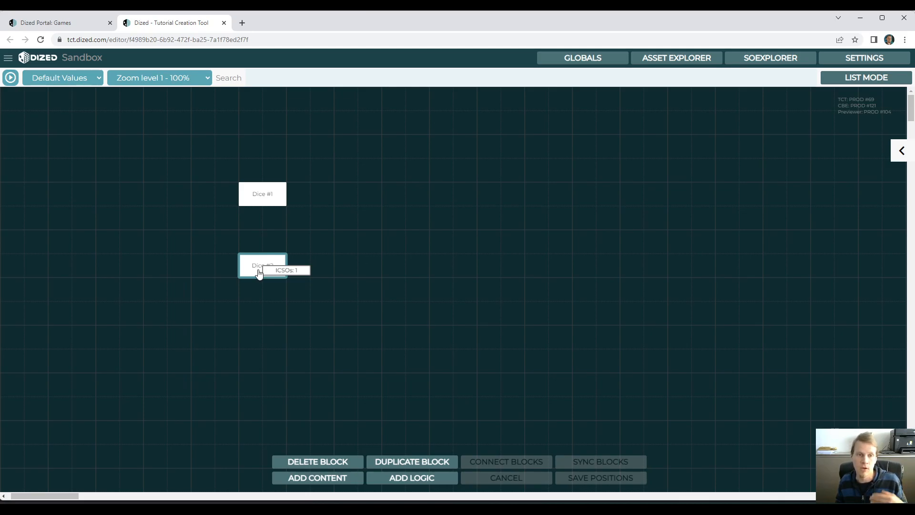
{"action": "double_click", "coordinate": [258, 270]}
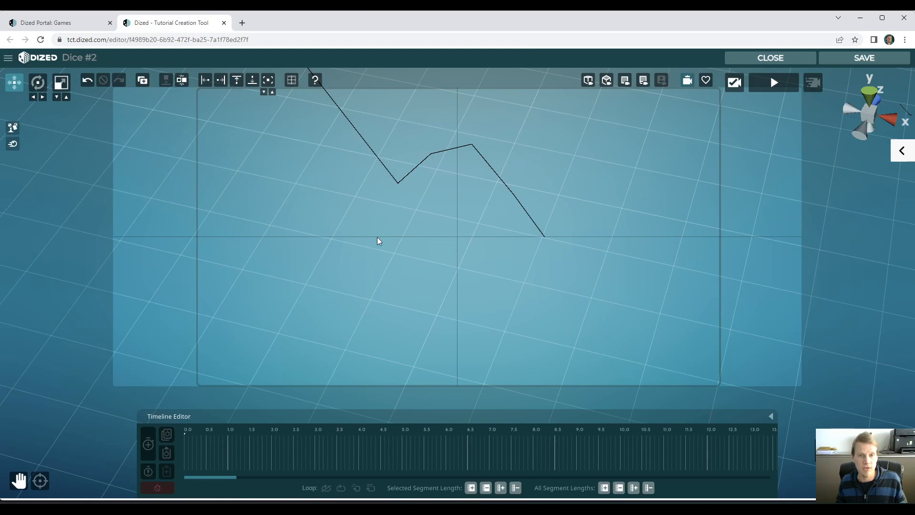
{"action": "left_click_drag", "start_coordinate": [189, 439], "coordinate": [297, 461]}
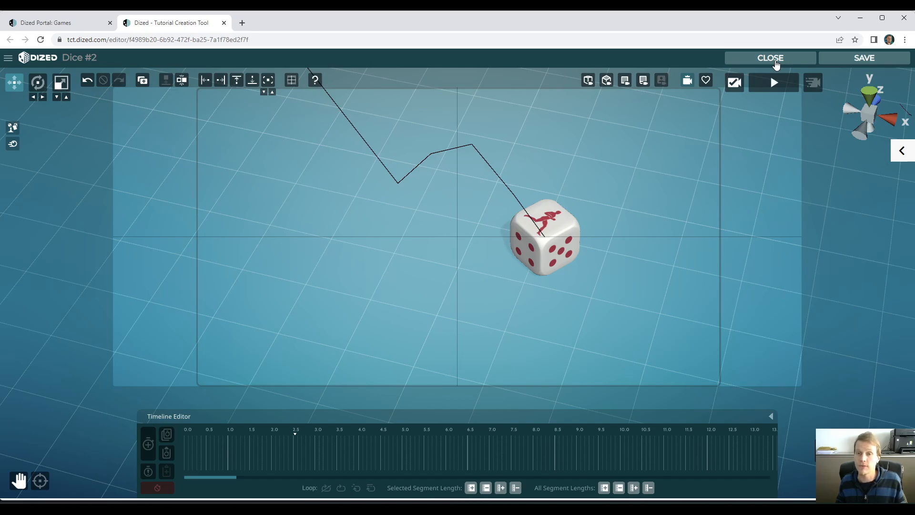
{"action": "left_click", "coordinate": [775, 63]}
Duplicate the Dice #2 block with Smart Object positions set to Sync and block links set to Clear.
{"action": "left_click", "coordinate": [274, 268]}
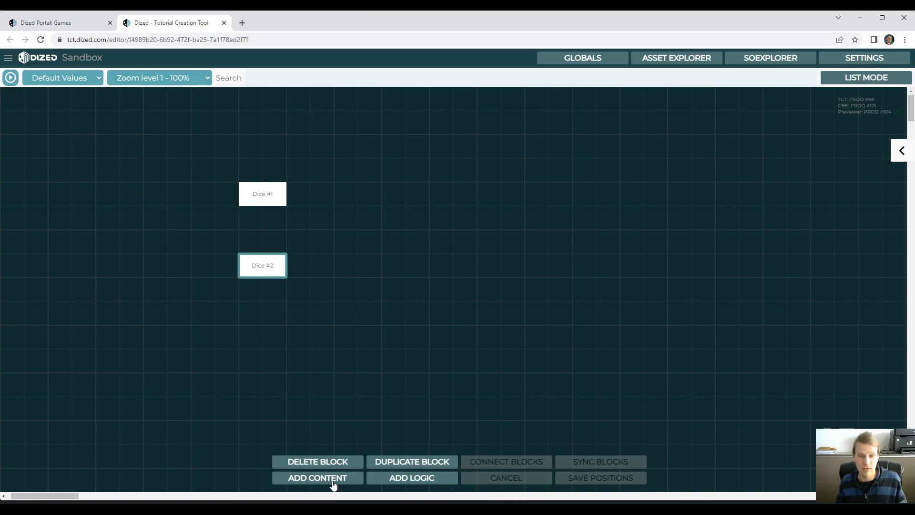
{"action": "left_click", "coordinate": [413, 463]}
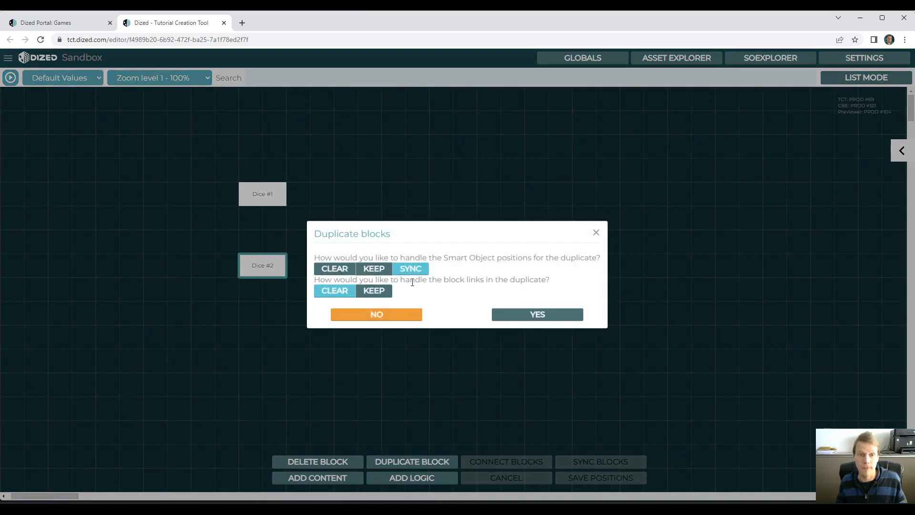
{"action": "left_click", "coordinate": [339, 270]}
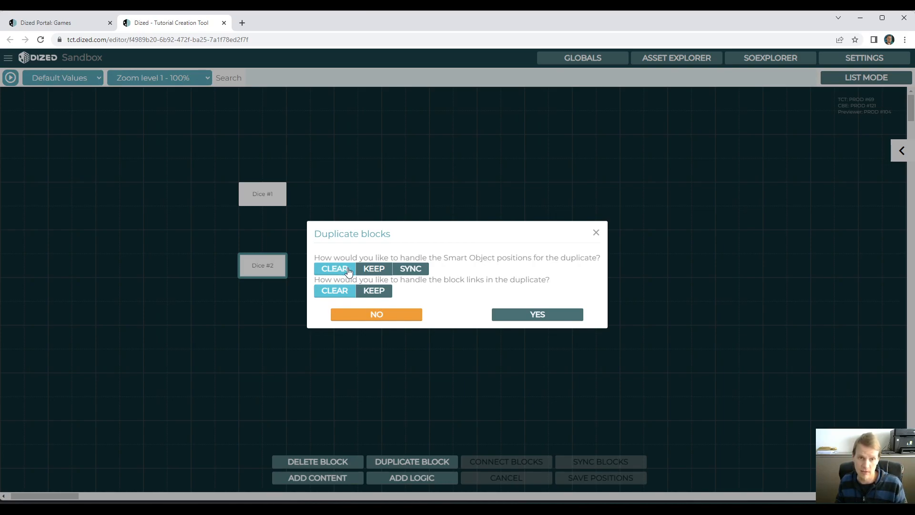
{"action": "left_click", "coordinate": [370, 270]}
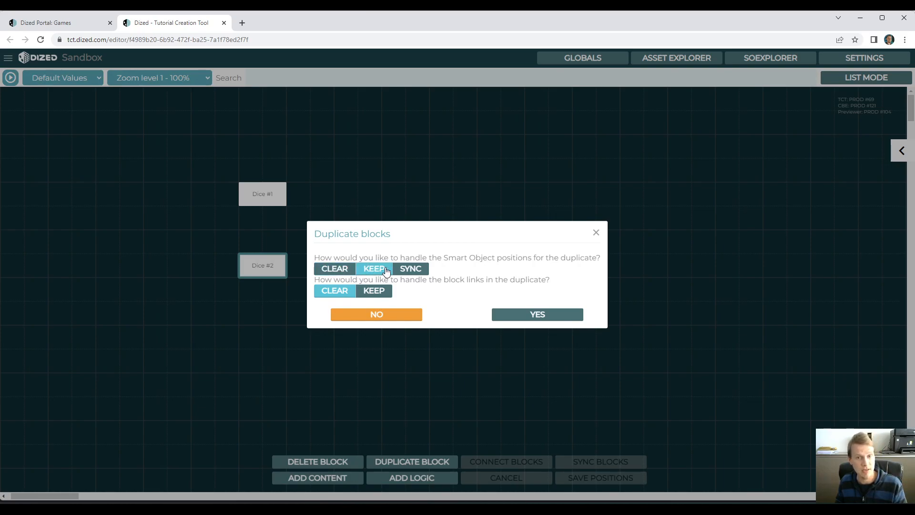
{"action": "left_click", "coordinate": [407, 273]}
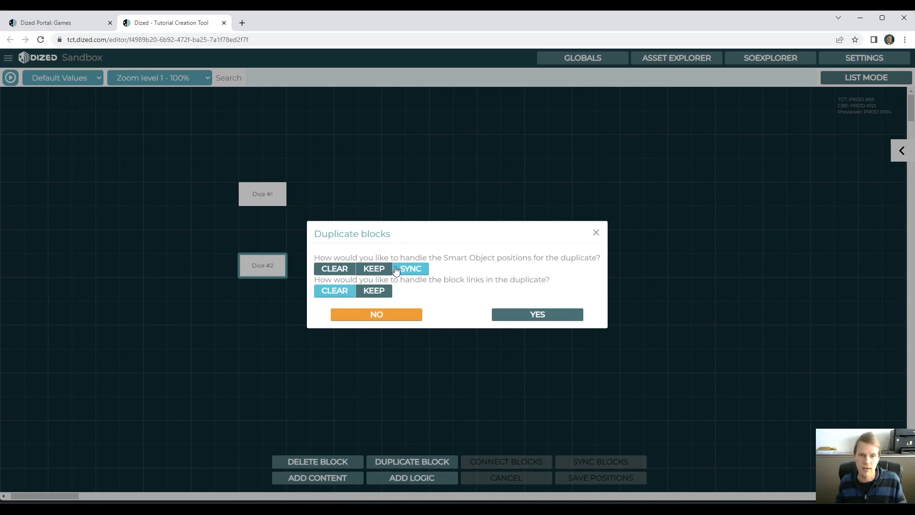
{"action": "left_click", "coordinate": [537, 315]}
Connect the Dice #2 block to its duplicate, Dice #2_d.
{"action": "left_click", "coordinate": [321, 270]}
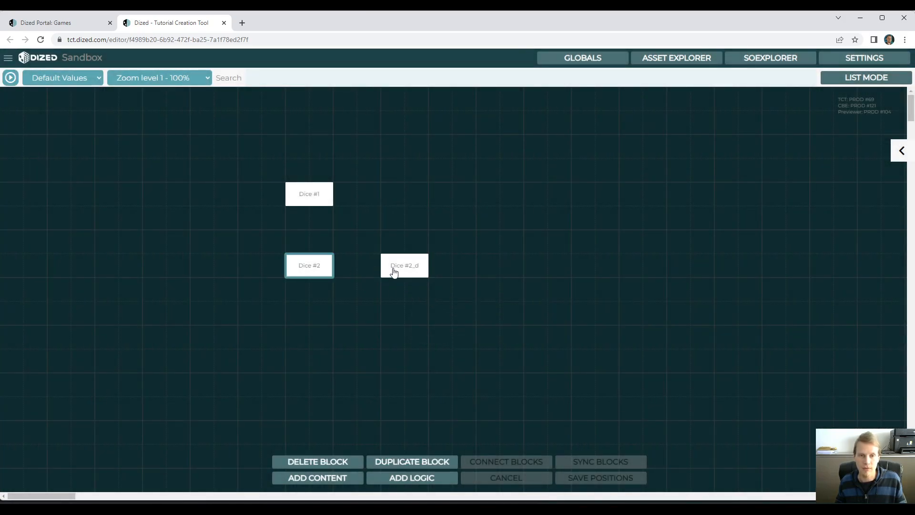
{"action": "left_click", "coordinate": [390, 271]}
{"action": "left_click", "coordinate": [502, 465]}
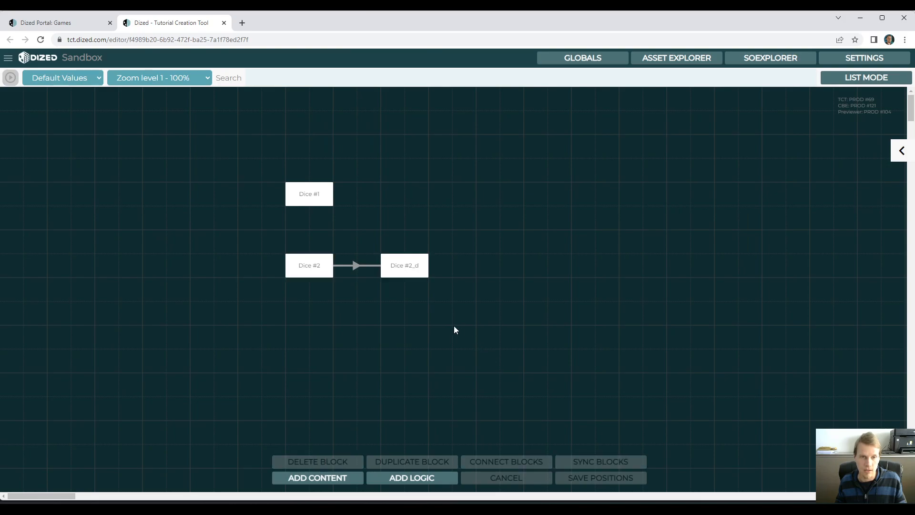
In Dice #2_d, add a one-second camera animation that centres and zooms in on the die, then save and close the block.
{"action": "mouse_move", "coordinate": [401, 270]}
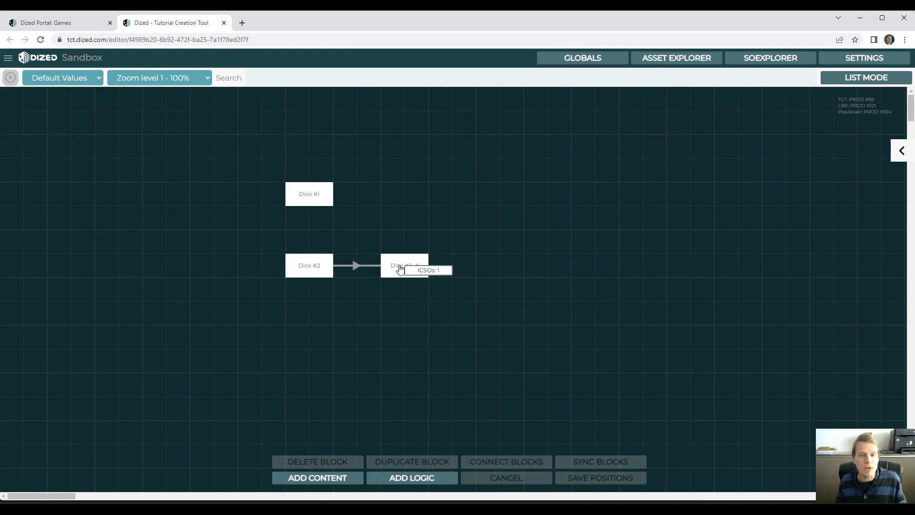
{"action": "double_click", "coordinate": [400, 270]}
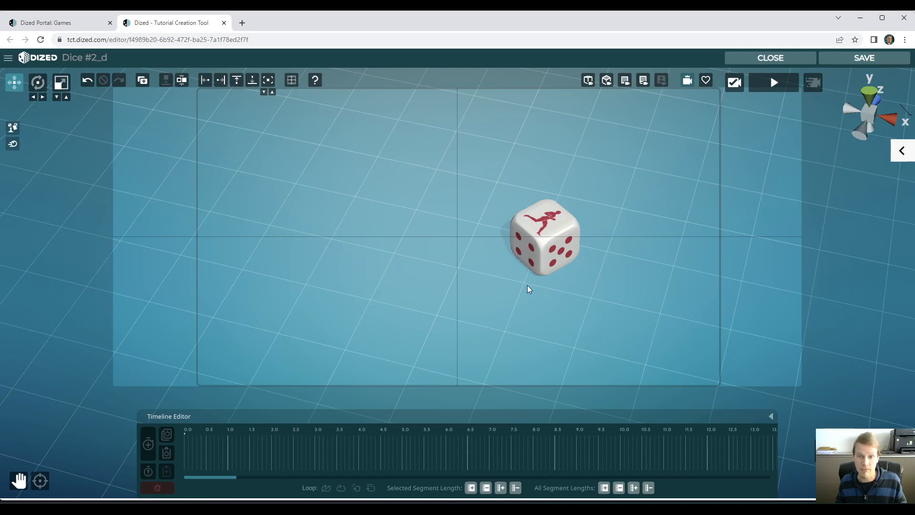
{"action": "left_click", "coordinate": [541, 244]}
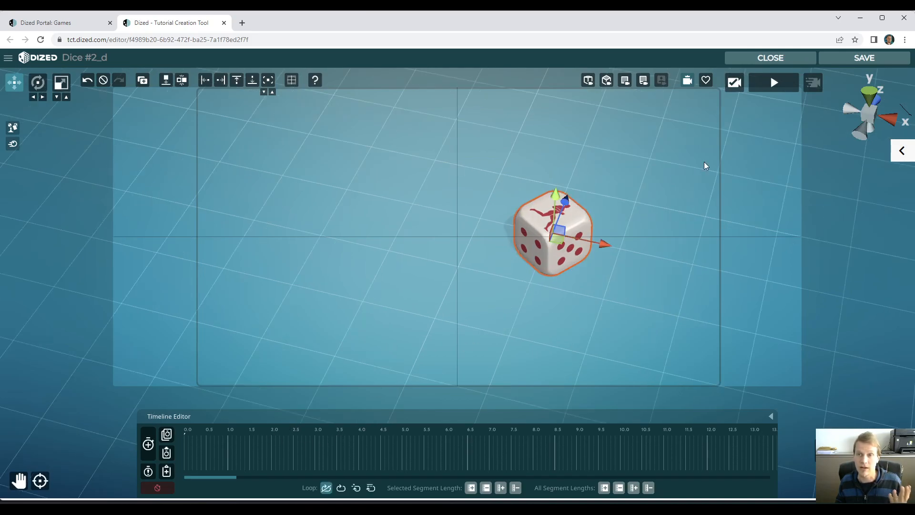
{"action": "left_click", "coordinate": [814, 84]}
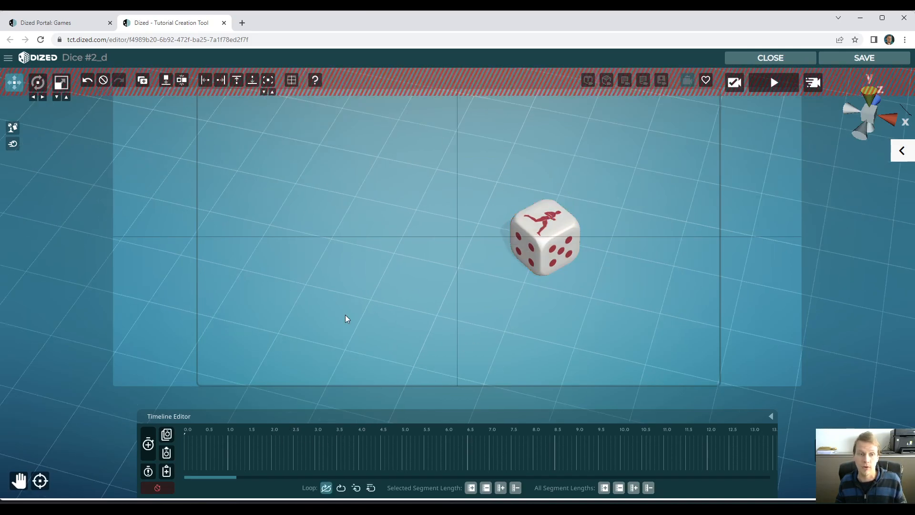
{"action": "left_click_drag", "start_coordinate": [541, 286], "coordinate": [419, 311]}
{"action": "scroll", "coordinate": [421, 308], "scroll_direction": "up", "scroll_amount": 3}
{"action": "left_click", "coordinate": [148, 445]}
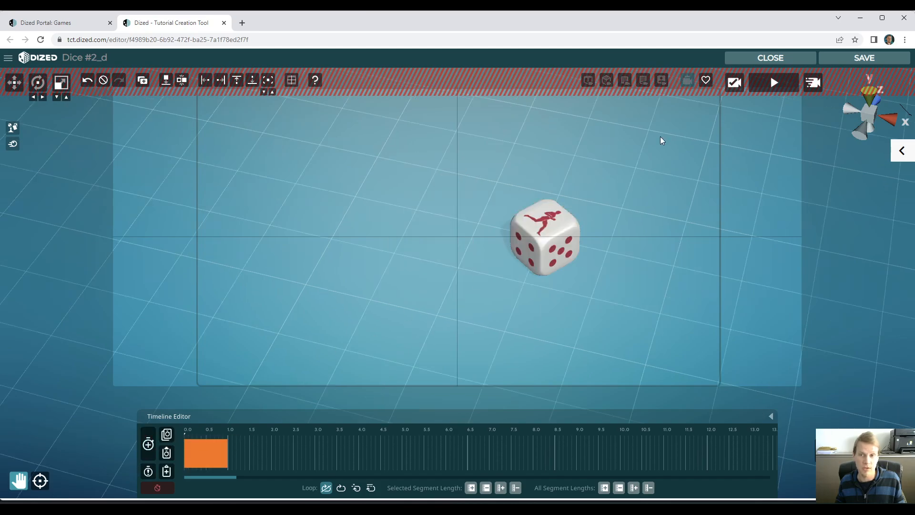
{"action": "left_click", "coordinate": [837, 59]}
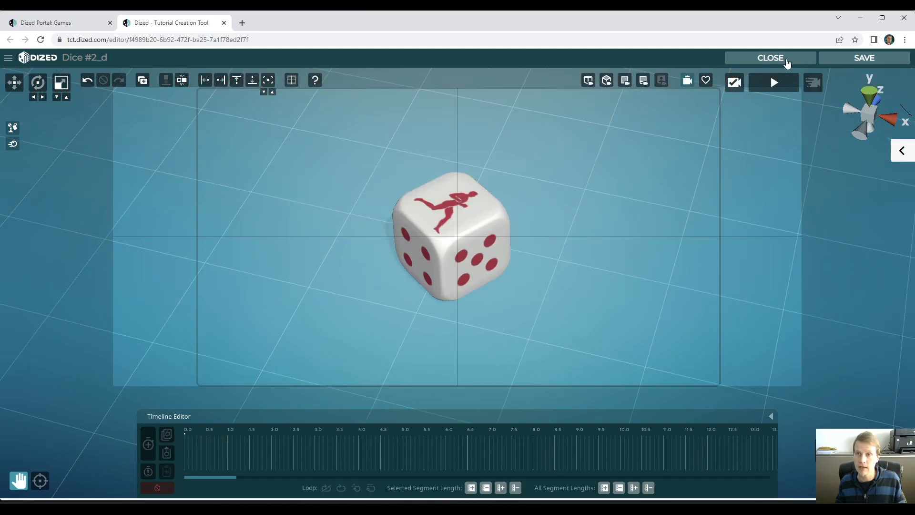
{"action": "left_click", "coordinate": [782, 59]}
Preview the tutorial from the Dice #2 block through the camera zoom, then close the preview.
{"action": "left_click", "coordinate": [329, 264]}
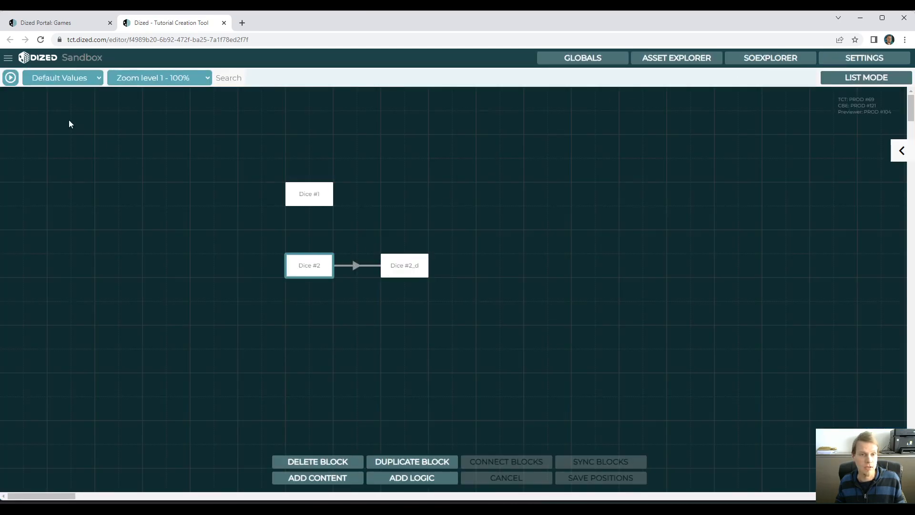
{"action": "left_click", "coordinate": [10, 78]}
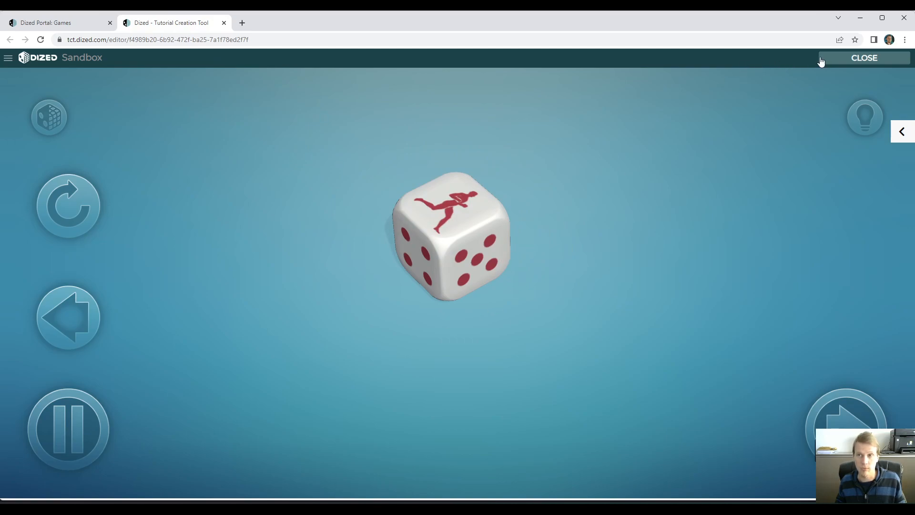
{"action": "left_click", "coordinate": [844, 59]}
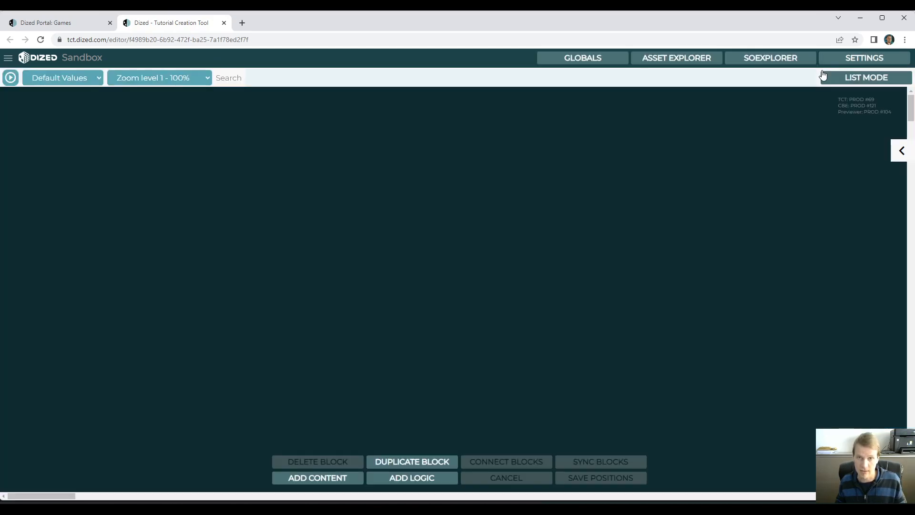
Add a content block, place it beside Dice #1, and connect Dice #1 to it.
{"action": "left_click", "coordinate": [351, 479]}
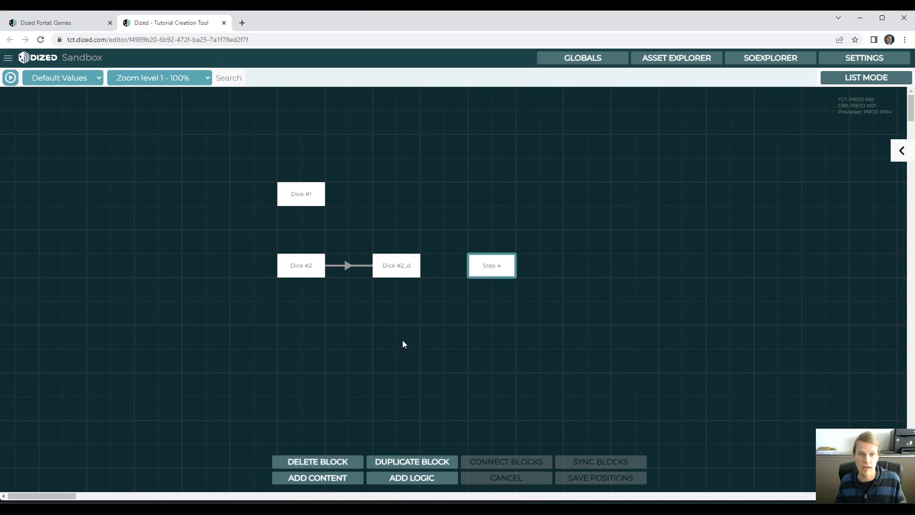
{"action": "left_click_drag", "start_coordinate": [453, 266], "coordinate": [360, 203]}
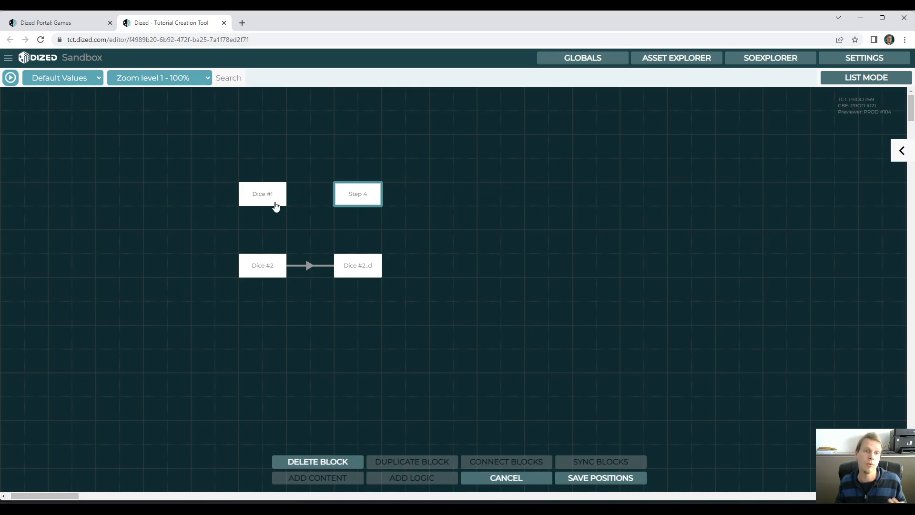
{"action": "left_click", "coordinate": [265, 190]}
{"action": "left_click", "coordinate": [344, 198], "text": "shift"}
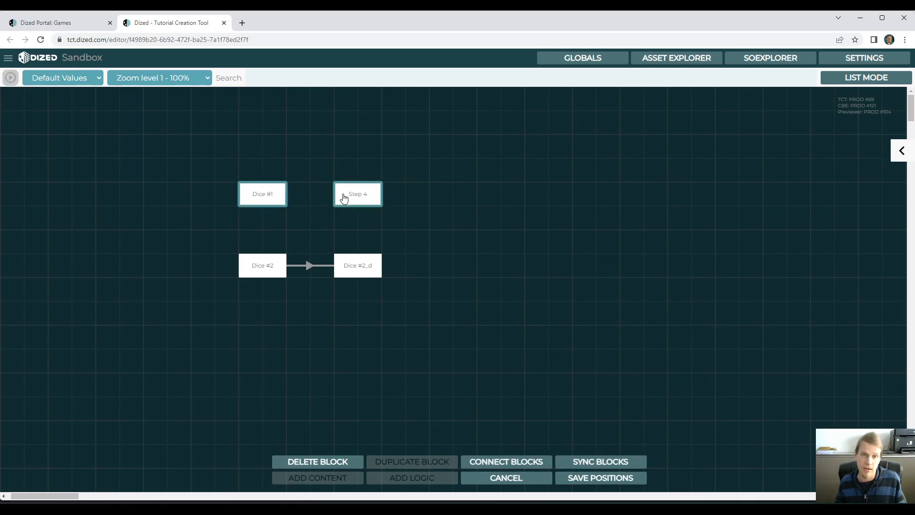
{"action": "left_click", "coordinate": [507, 462]}
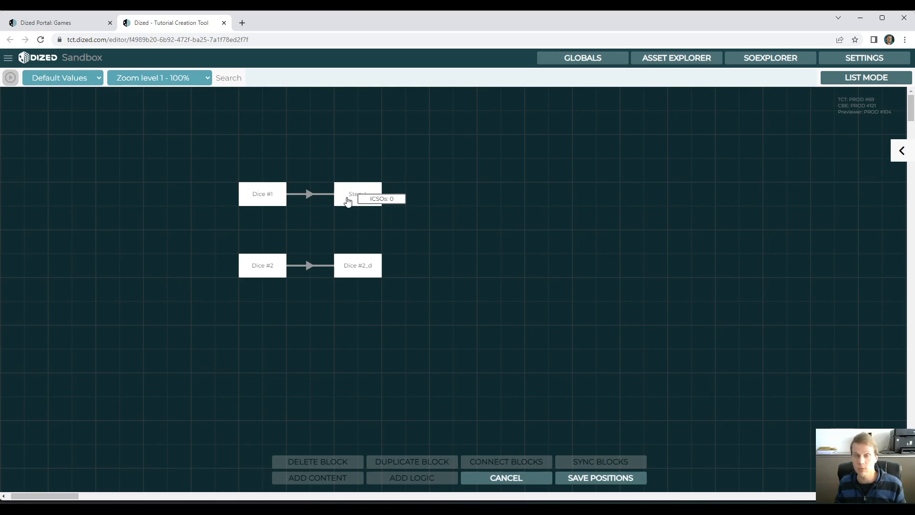
Open the Dice #1 block and scrub its timeline to review the two dice animations, then close the block.
{"action": "left_click", "coordinate": [262, 200]}
{"action": "double_click", "coordinate": [261, 199]}
{"action": "left_click_drag", "start_coordinate": [228, 439], "coordinate": [270, 438]}
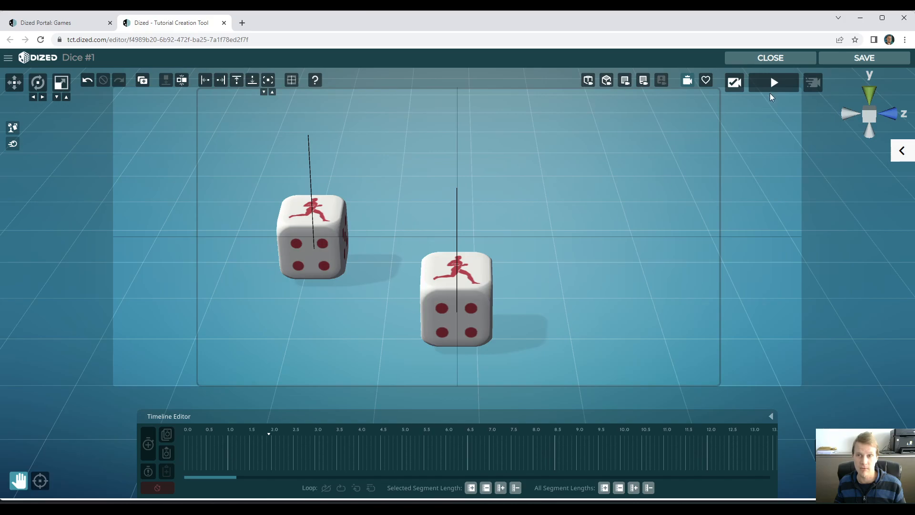
{"action": "left_click", "coordinate": [805, 60]}
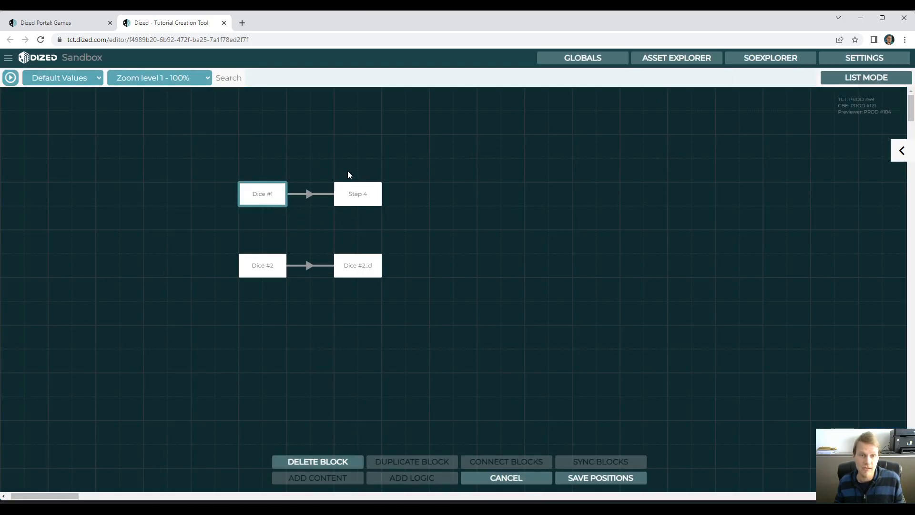
Sync the blocks from Dice #1 to Step 4 using the Sync ICSOs option.
{"action": "left_click", "coordinate": [368, 196]}
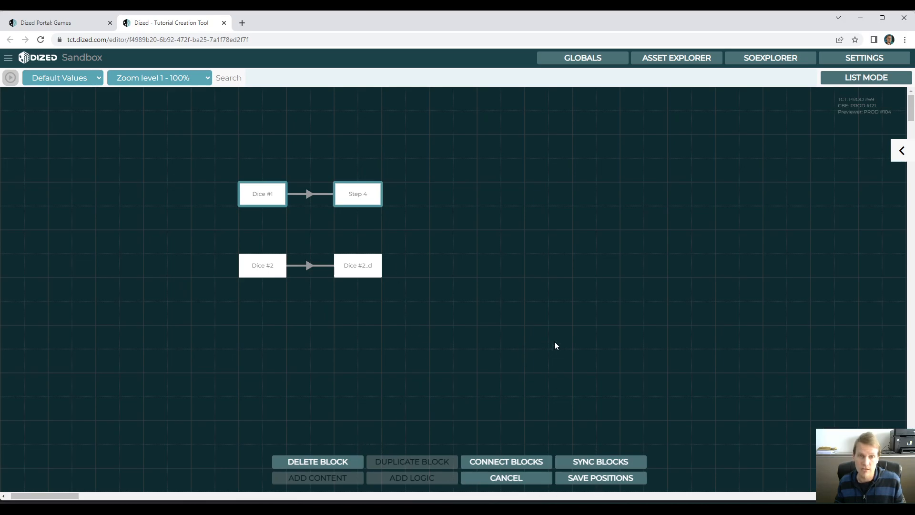
{"action": "left_click", "coordinate": [599, 462]}
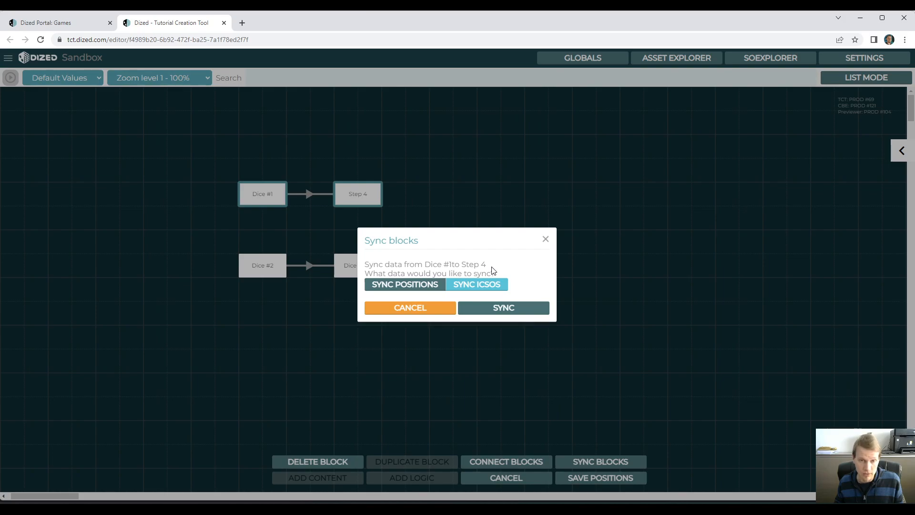
{"action": "left_click", "coordinate": [498, 309]}
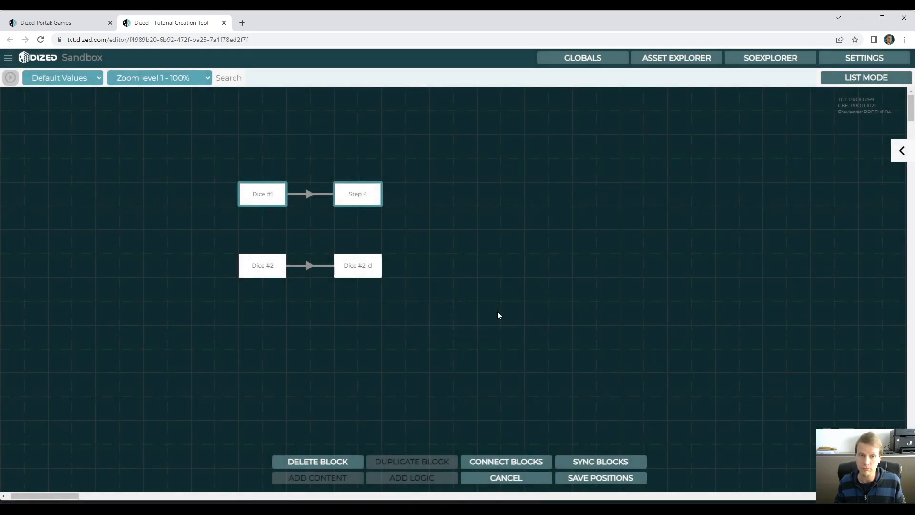
Open the Step 4 block, scrub through the synced animation, and delete all animations from the rear die.
{"action": "double_click", "coordinate": [380, 205]}
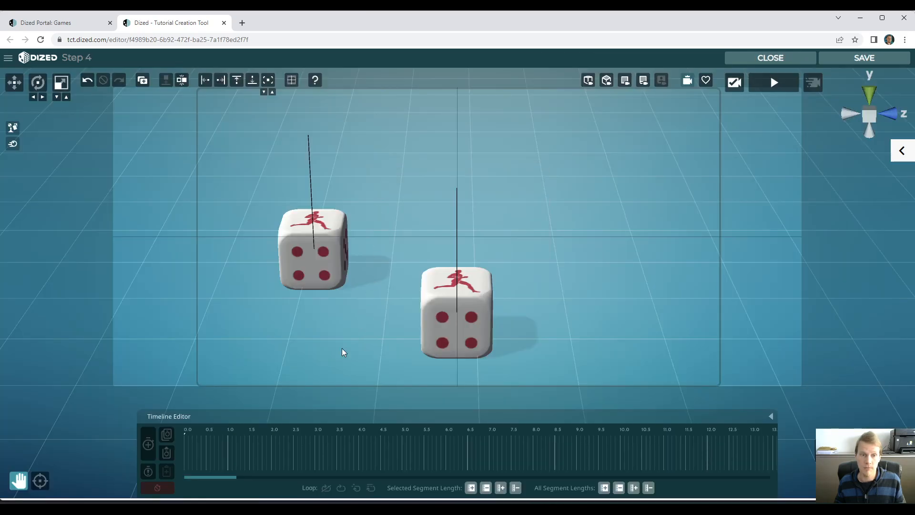
{"action": "left_click_drag", "start_coordinate": [181, 429], "coordinate": [261, 444]}
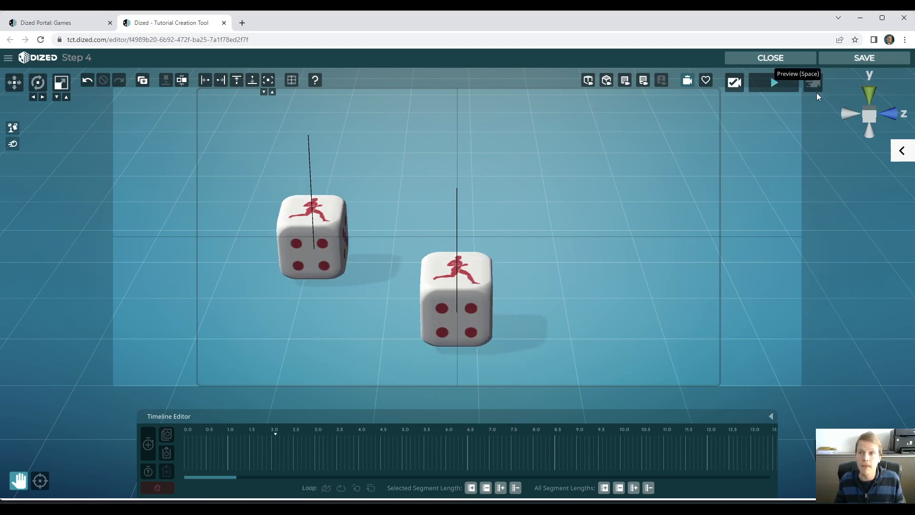
{"action": "left_click", "coordinate": [333, 221]}
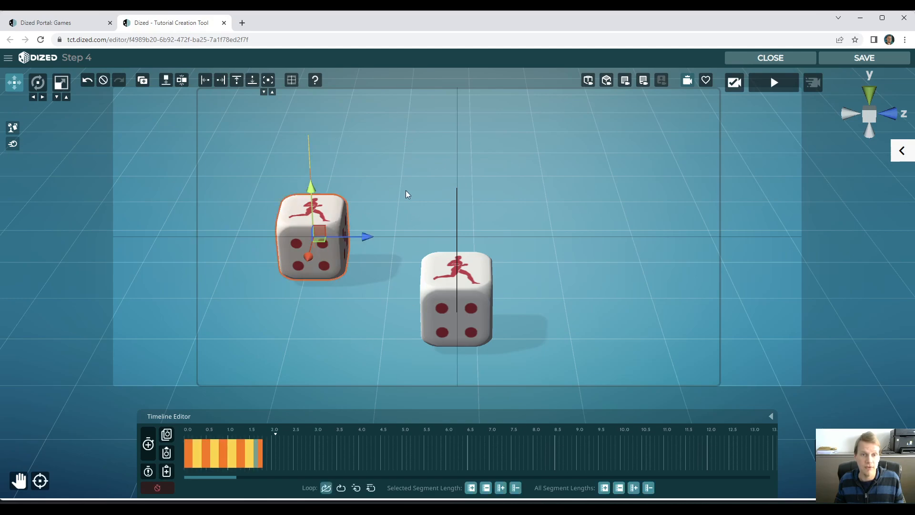
{"action": "mouse_move", "coordinate": [232, 430]}
{"action": "left_mouse_down"}
{"action": "mouse_move", "coordinate": [237, 441]}
{"action": "mouse_move", "coordinate": [279, 438]}
{"action": "mouse_move", "coordinate": [217, 441]}
{"action": "mouse_move", "coordinate": [310, 439]}
{"action": "mouse_move", "coordinate": [253, 440]}
{"action": "mouse_move", "coordinate": [286, 444]}
{"action": "mouse_move", "coordinate": [261, 445]}
{"action": "mouse_move", "coordinate": [273, 437]}
{"action": "left_mouse_up"}
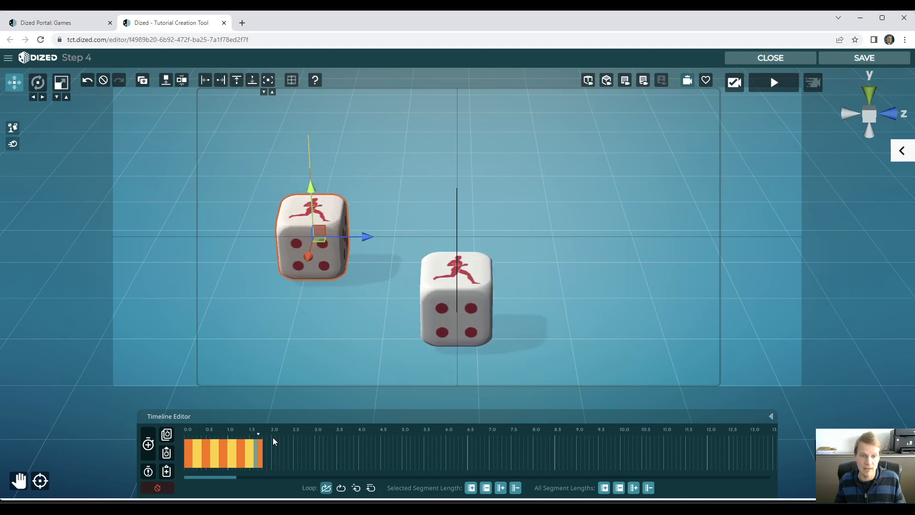
{"action": "left_click", "coordinate": [157, 487]}
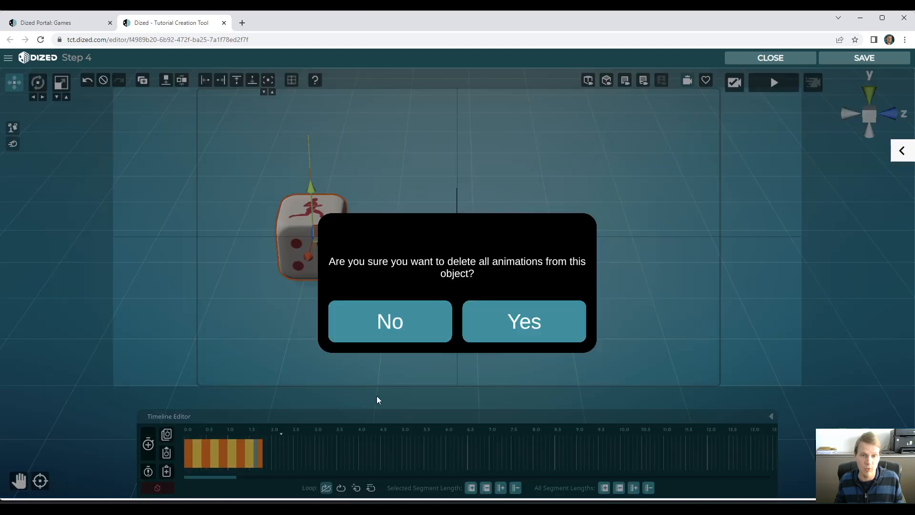
{"action": "left_click", "coordinate": [473, 341]}
Set the front die to its final animated position in the timeline and delete all of its animations.
{"action": "left_click", "coordinate": [456, 305]}
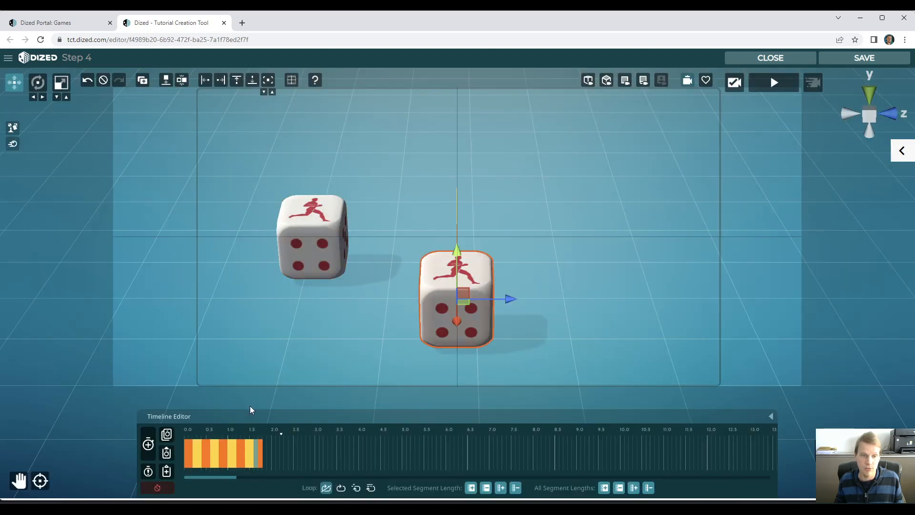
{"action": "mouse_move", "coordinate": [218, 440]}
{"action": "left_mouse_down"}
{"action": "mouse_move", "coordinate": [201, 442]}
{"action": "mouse_move", "coordinate": [283, 442]}
{"action": "left_mouse_up"}
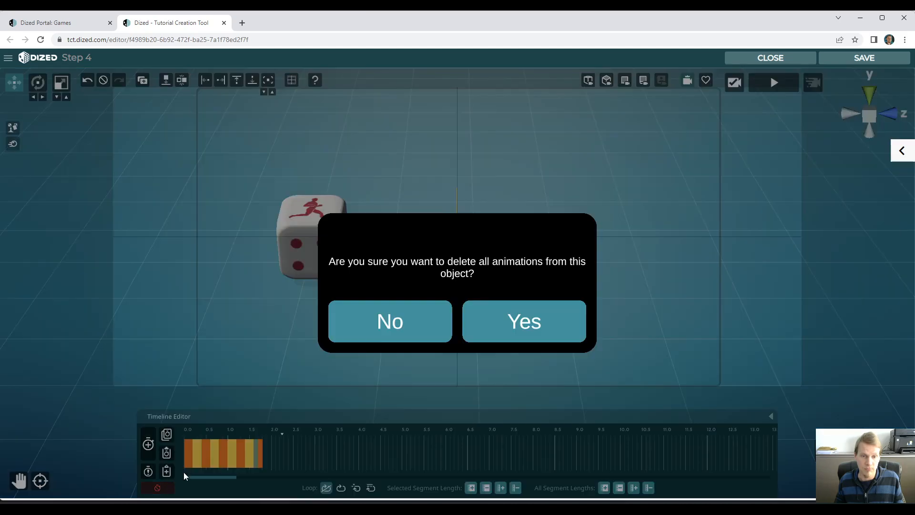
{"action": "left_click", "coordinate": [160, 487]}
{"action": "left_click", "coordinate": [491, 329]}
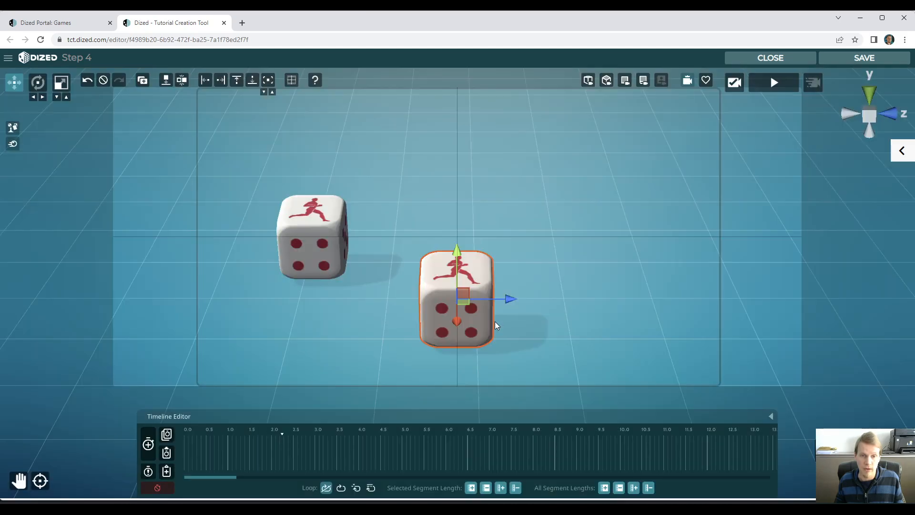
Add a one-second camera animation in Step 4 that zooms in on the two dice, and close the block.
{"action": "left_click", "coordinate": [813, 83]}
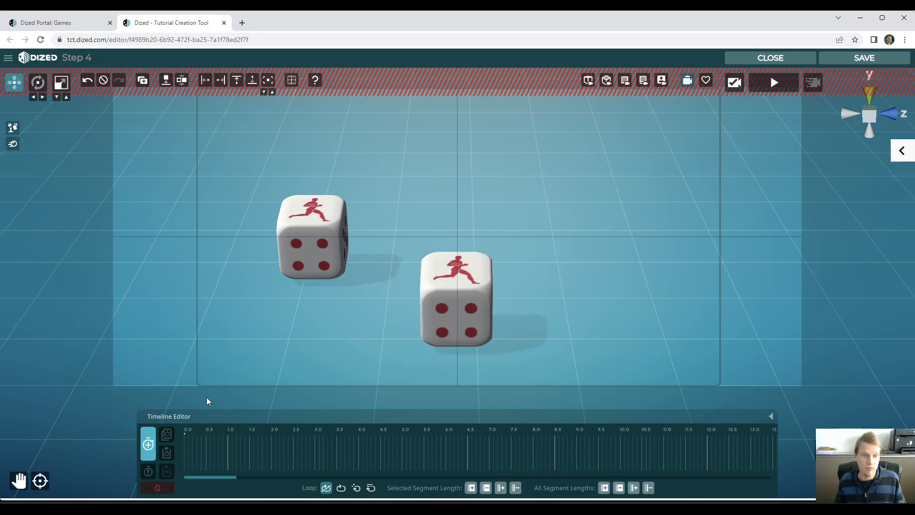
{"action": "scroll", "coordinate": [290, 327], "scroll_direction": "up", "scroll_amount": 5}
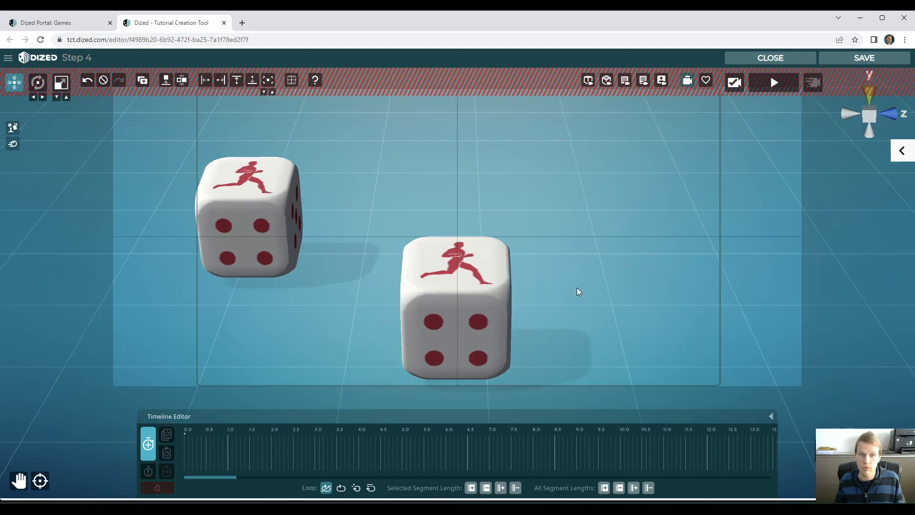
{"action": "left_click", "coordinate": [148, 444]}
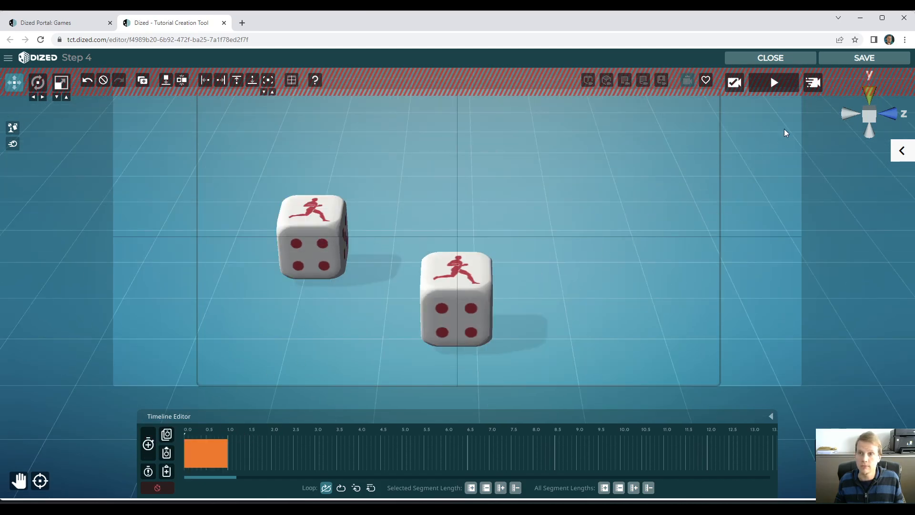
{"action": "left_click", "coordinate": [811, 82]}
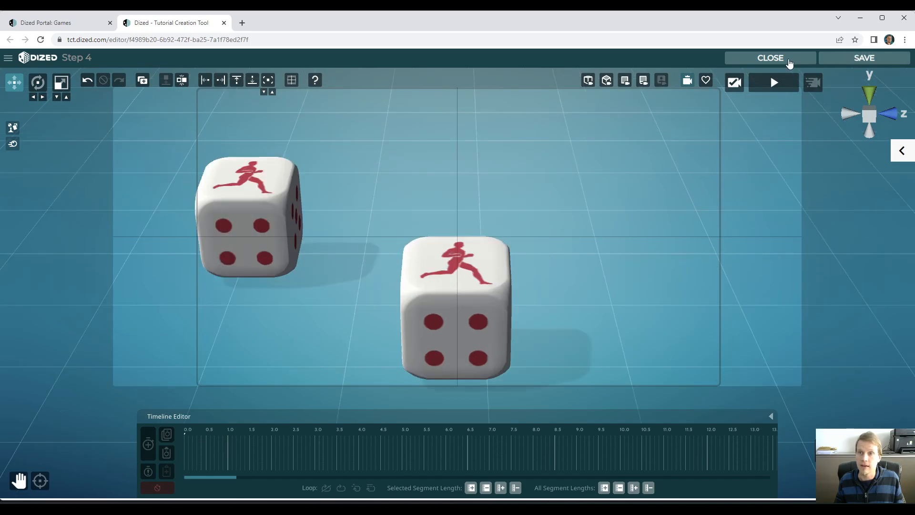
{"action": "left_click", "coordinate": [789, 63]}
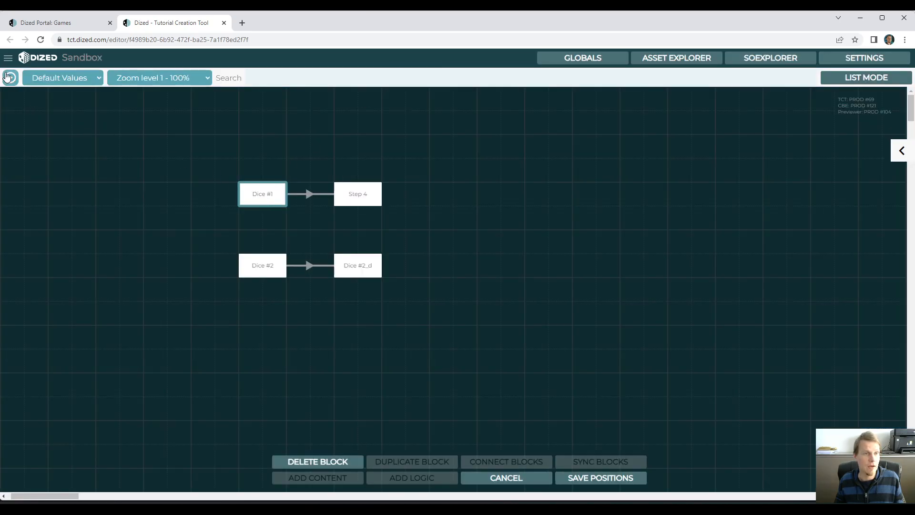
Preview the tutorial from Dice #1 into Step 4 to check the transition, and close the preview.
{"action": "left_click", "coordinate": [6, 76]}
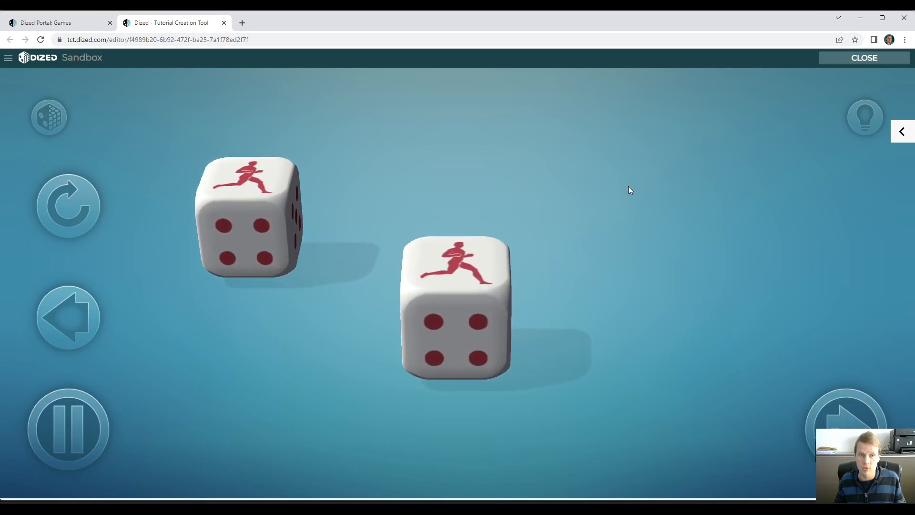
{"action": "left_click", "coordinate": [851, 60]}
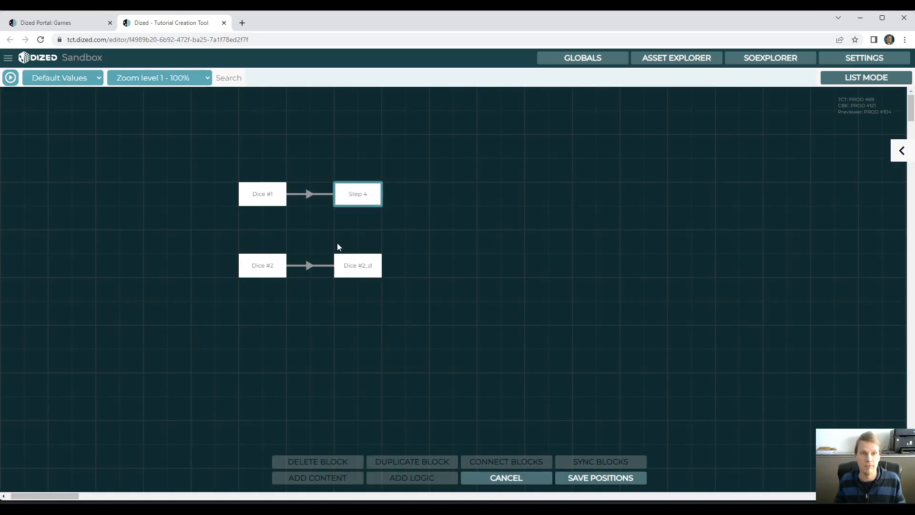